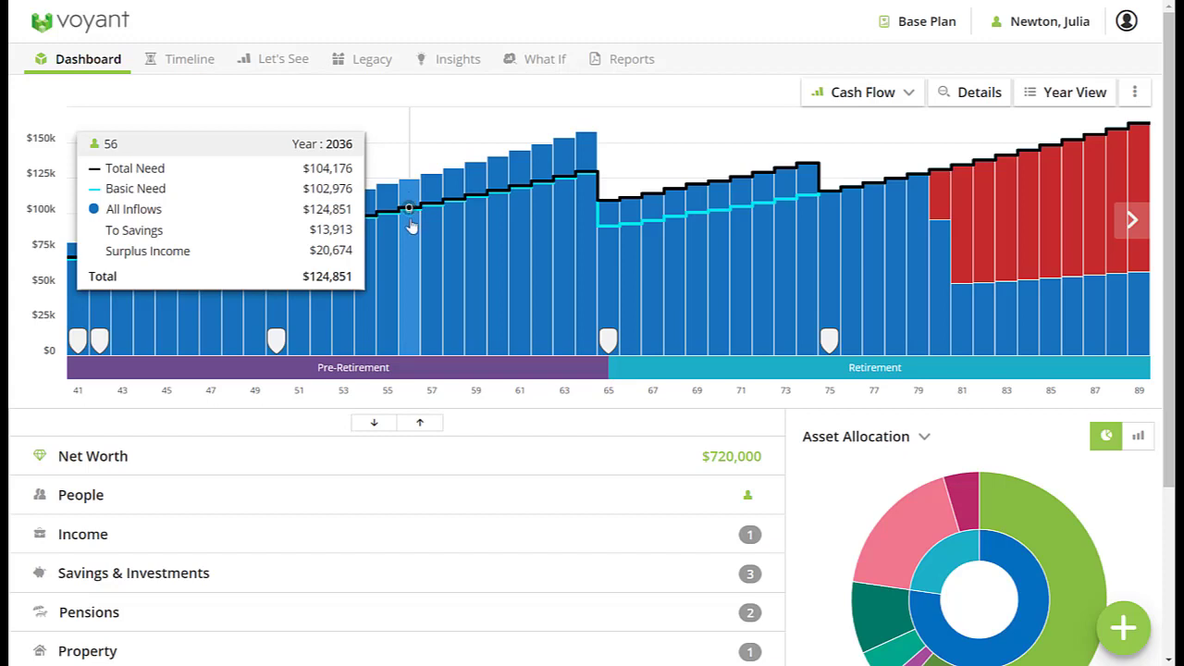
Open the base plan's Year View for 2036 from the age-56 bar on the cash-flow chart.
click(410, 240)
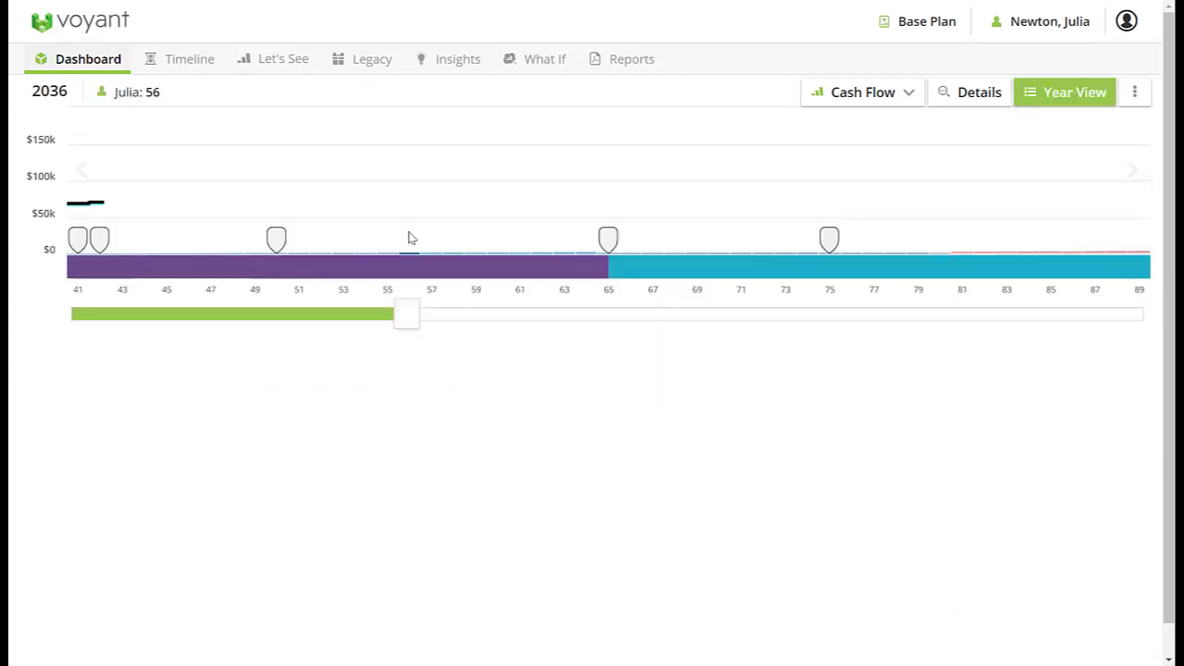
Check the 2036 investment contributions, then bring up the Insights scenario list.
click(393, 373)
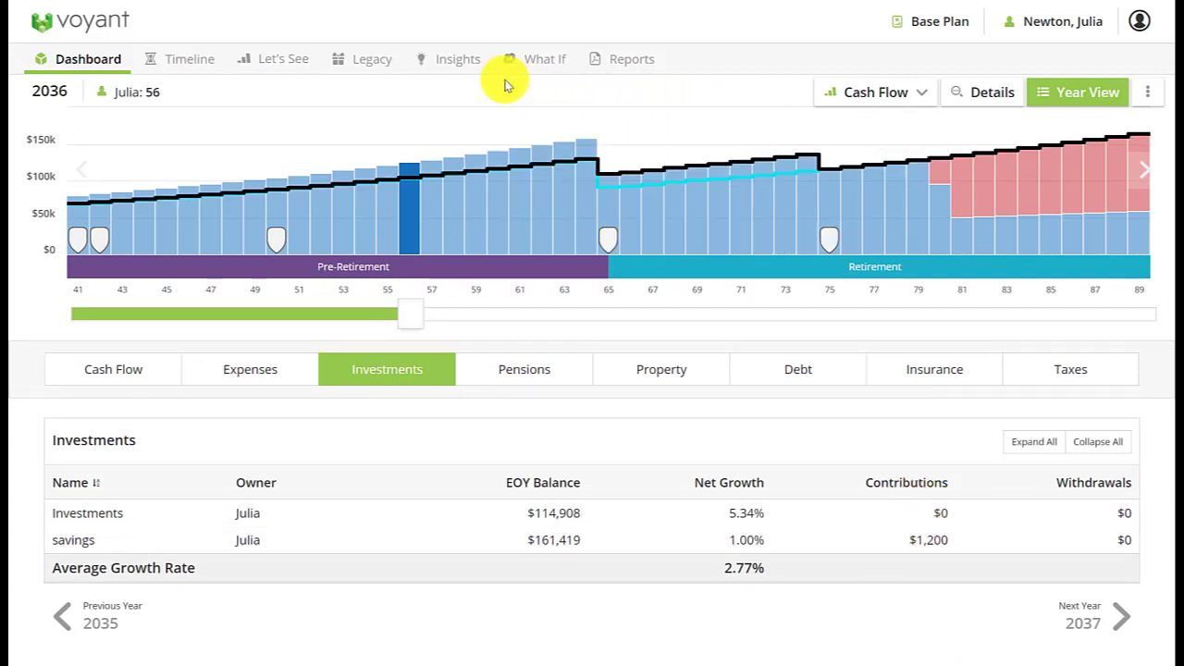
click(454, 63)
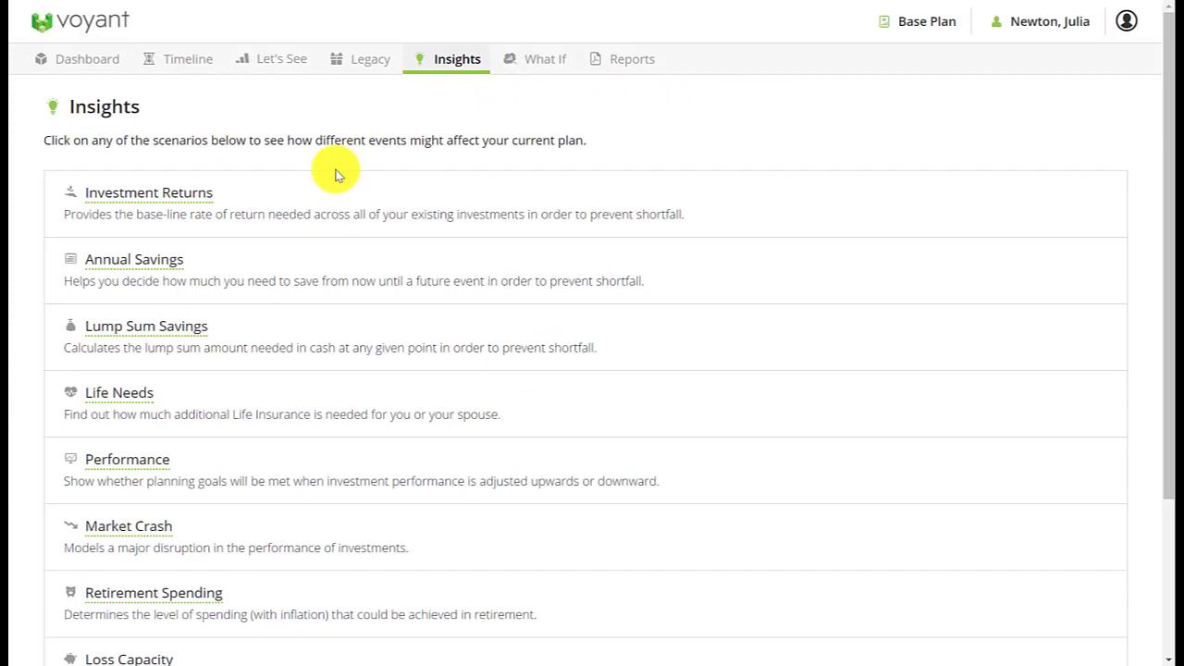
Run the Annual Savings insight, showing $9,961 extra yearly savings needed until retirement at 65.
click(291, 278)
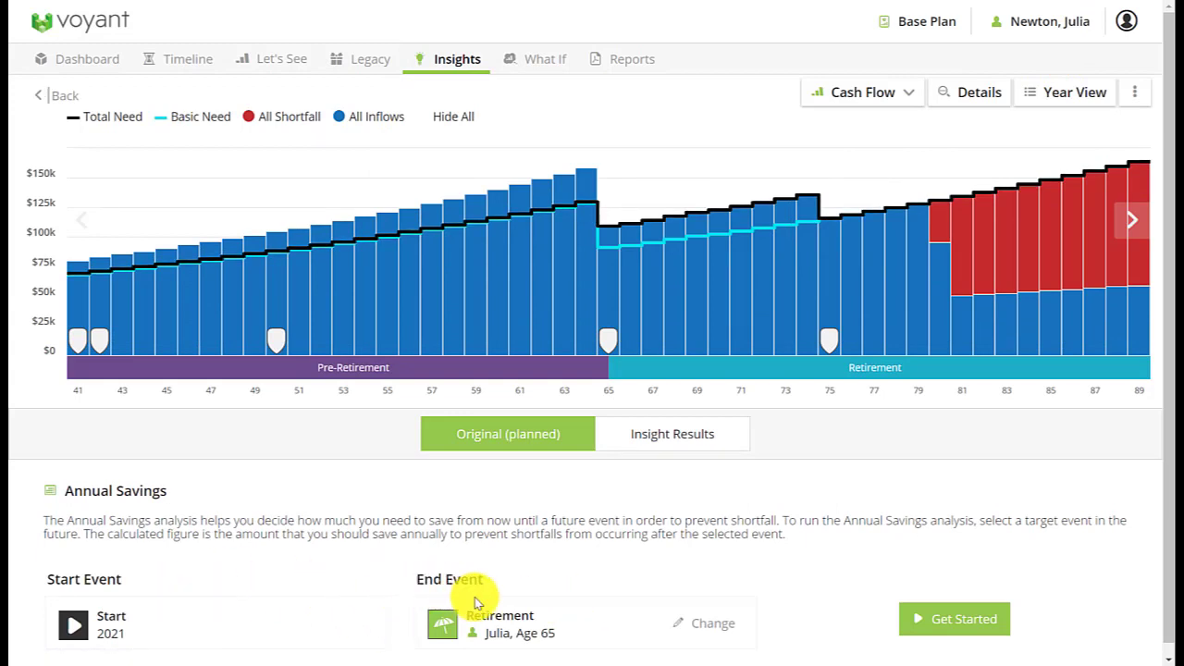
mouse_move(1134, 276)
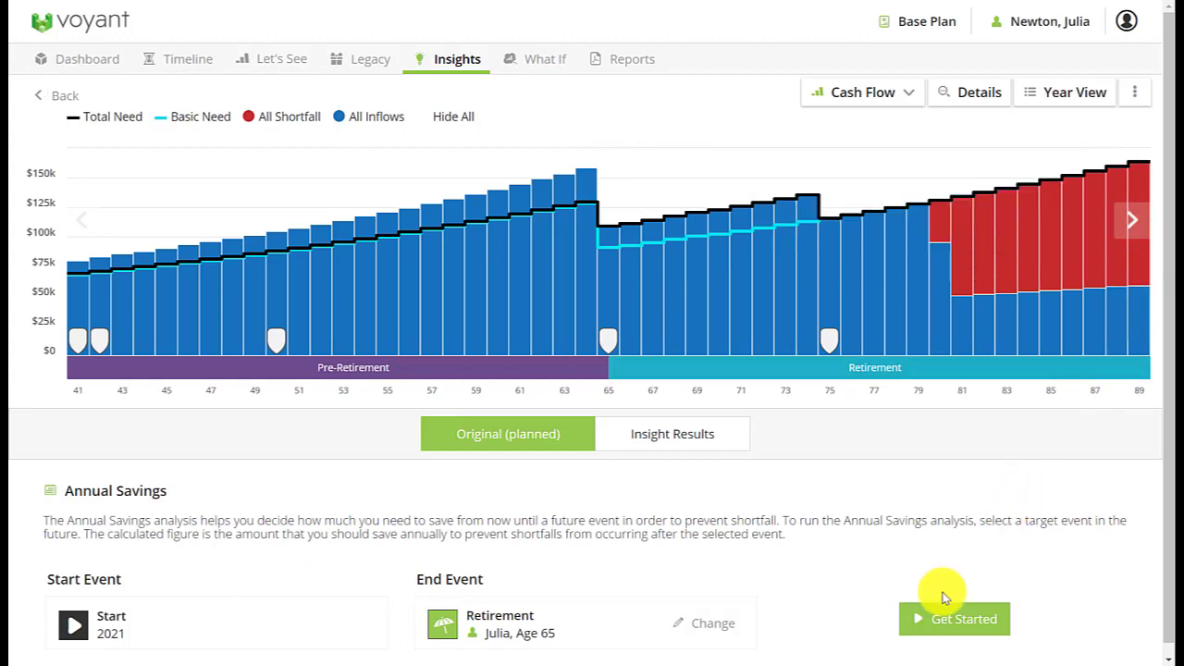
click(932, 626)
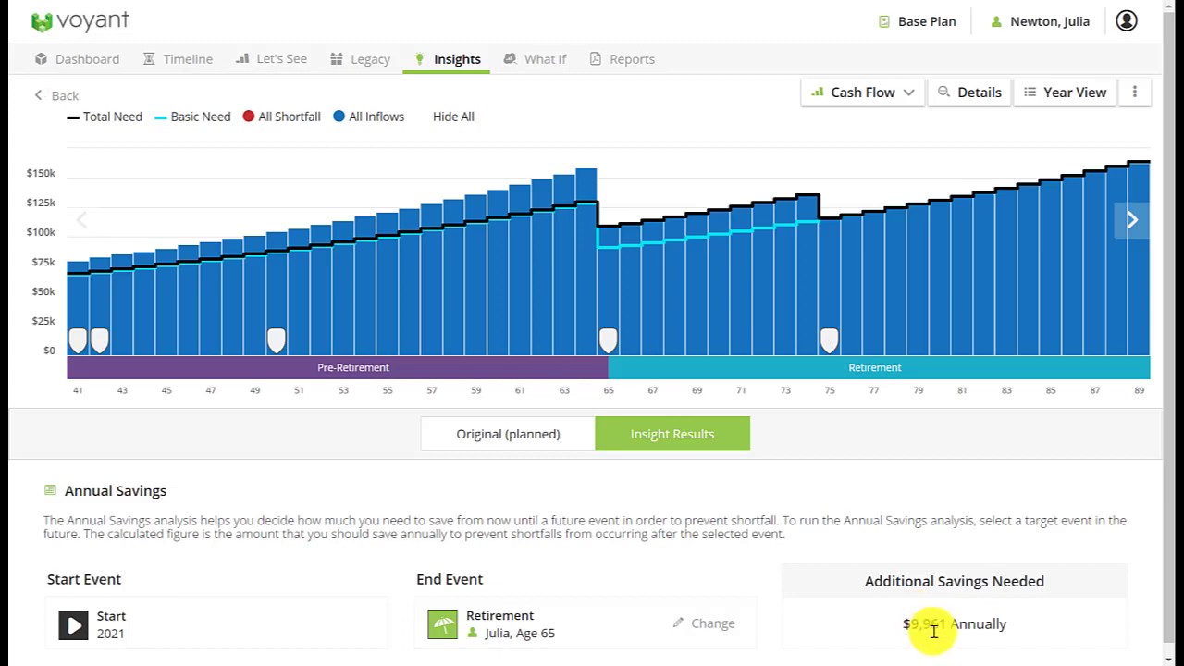
mouse_move(313, 306)
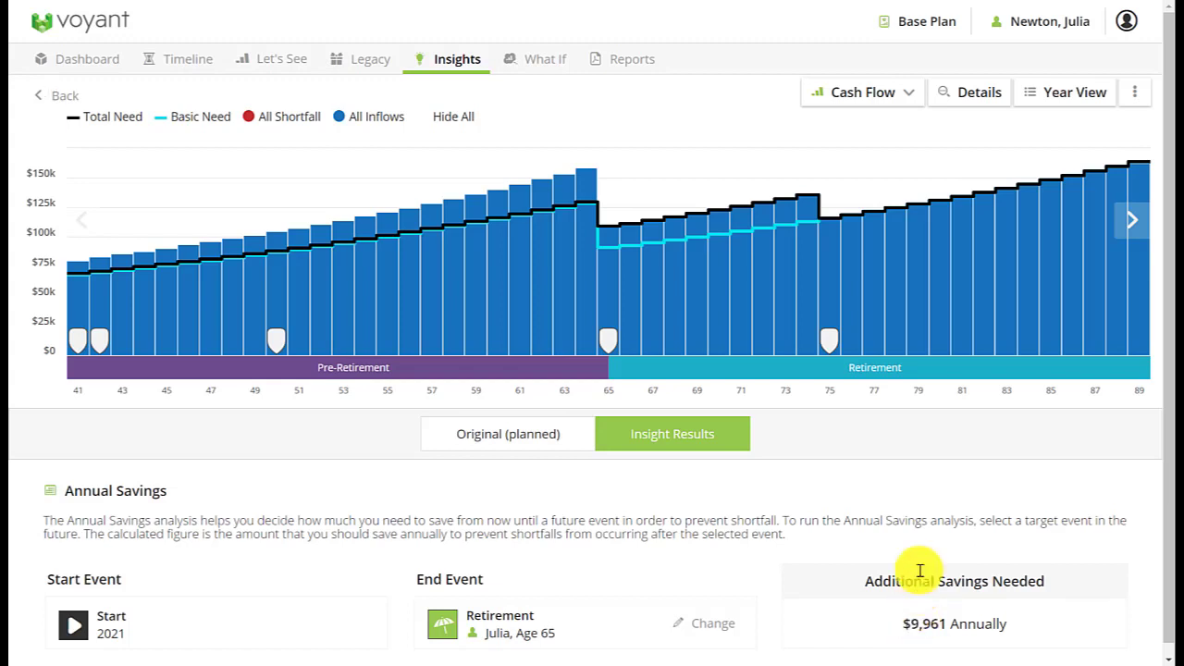
Inspect the Needs Analysis Account's $9,961 contributions in later years' Investments view, then return to Dashboard.
click(1069, 94)
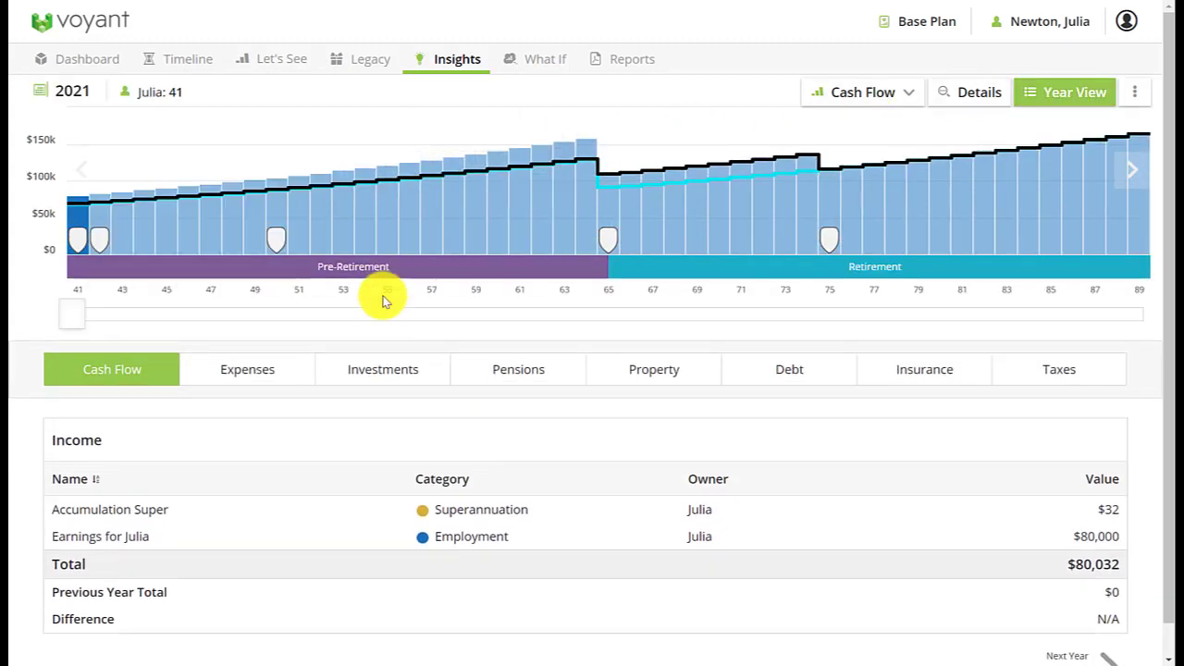
click(382, 370)
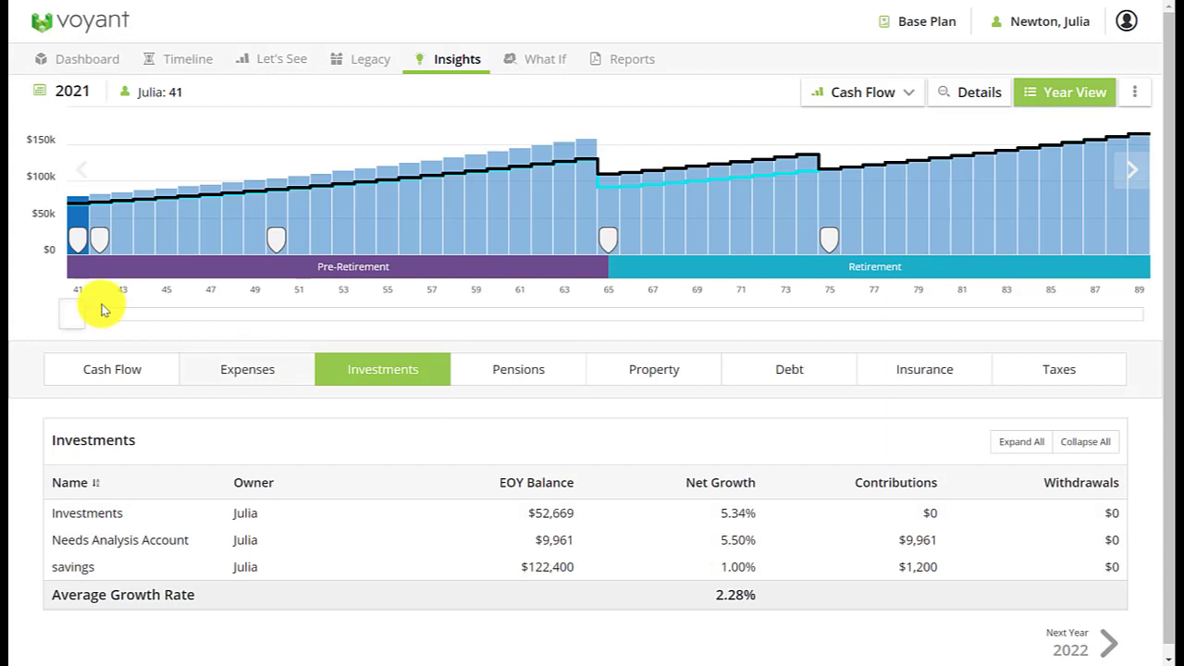
drag(71, 313, 241, 317)
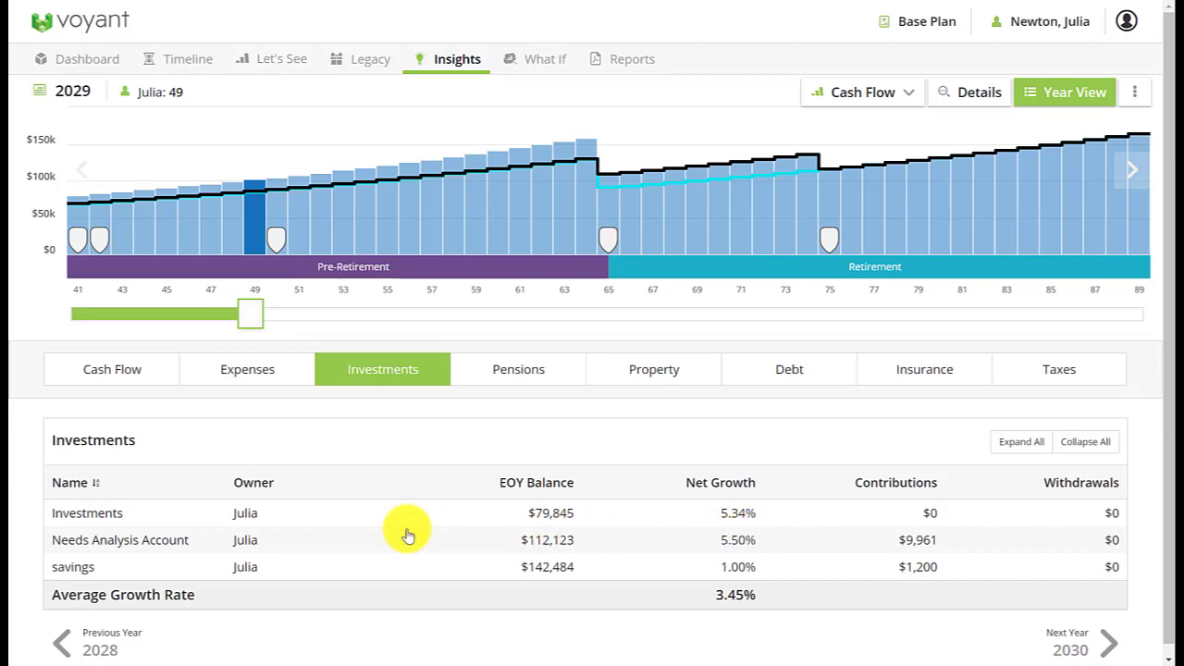
click(137, 546)
scroll(481, 551, down, 2)
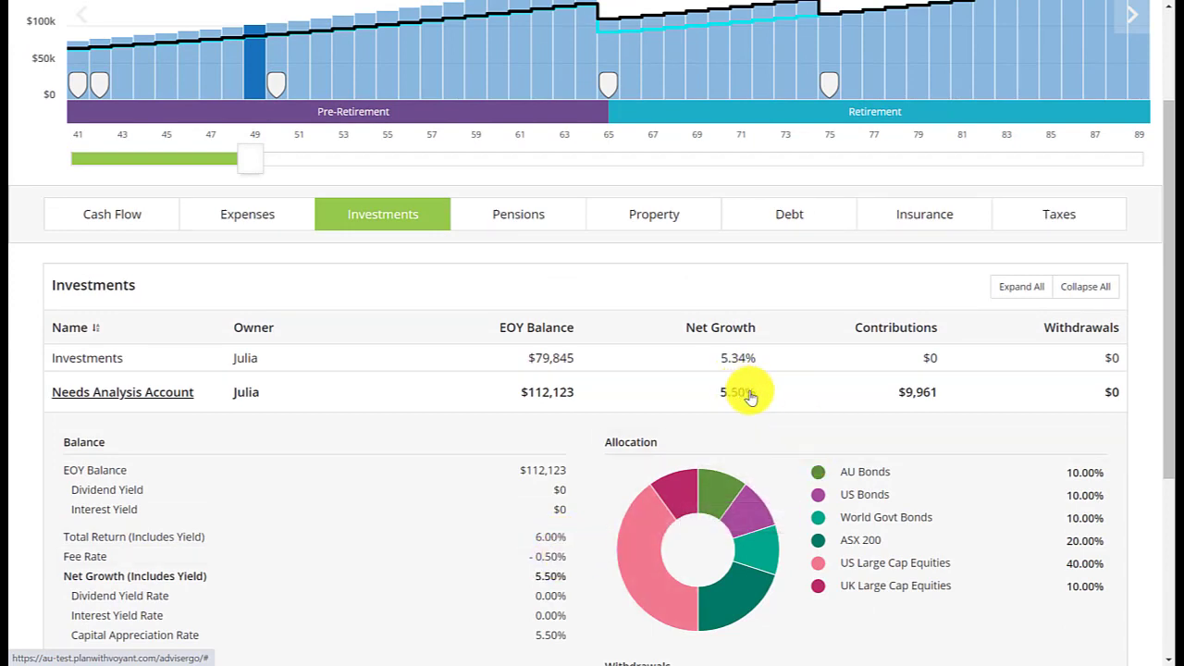
scroll(727, 471, up, 1)
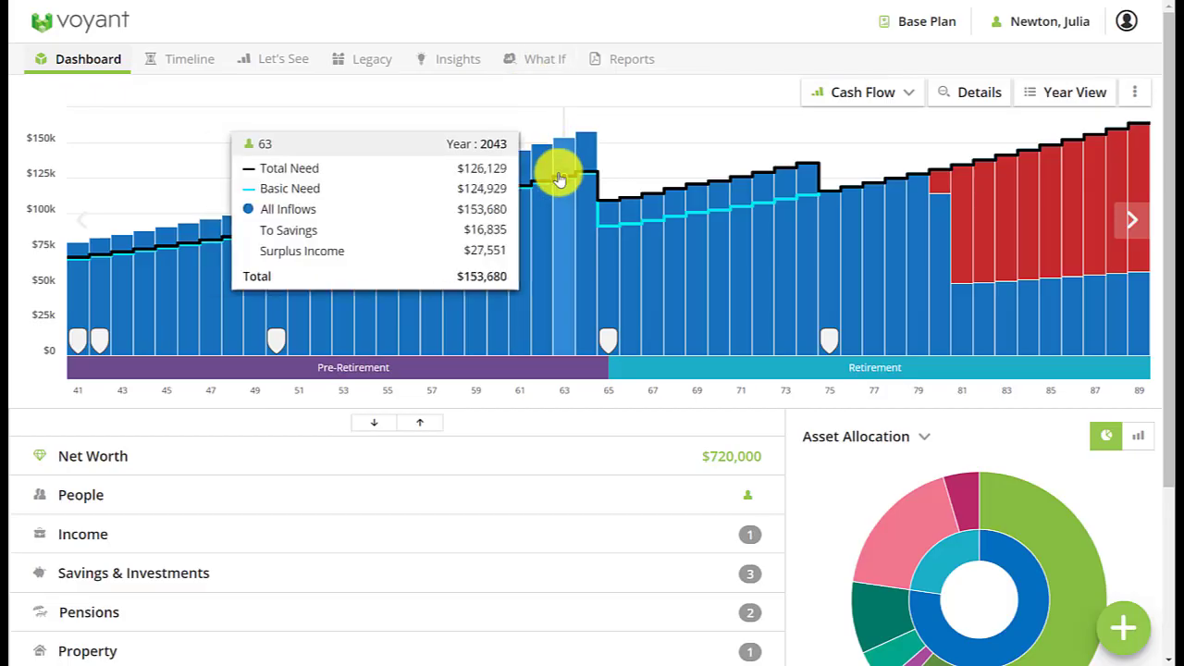
mouse_move(537, 198)
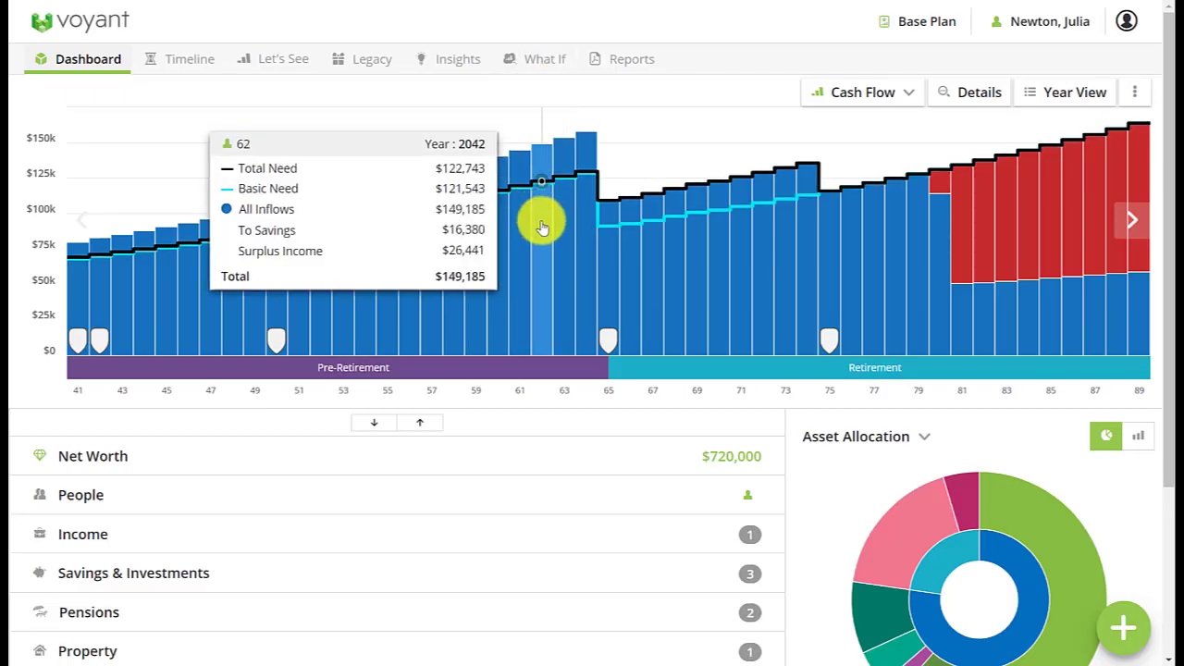
Create a What If plan from the Base Plan named 'Save into investments'.
click(544, 59)
click(168, 316)
text(Save)
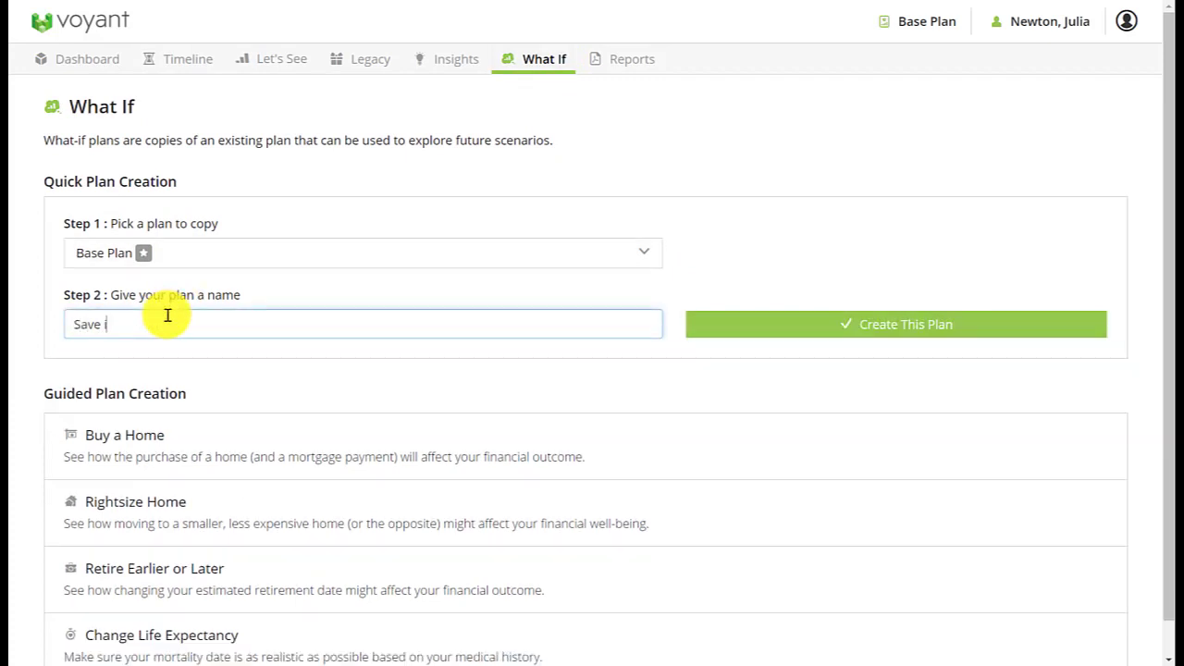
text( investments)
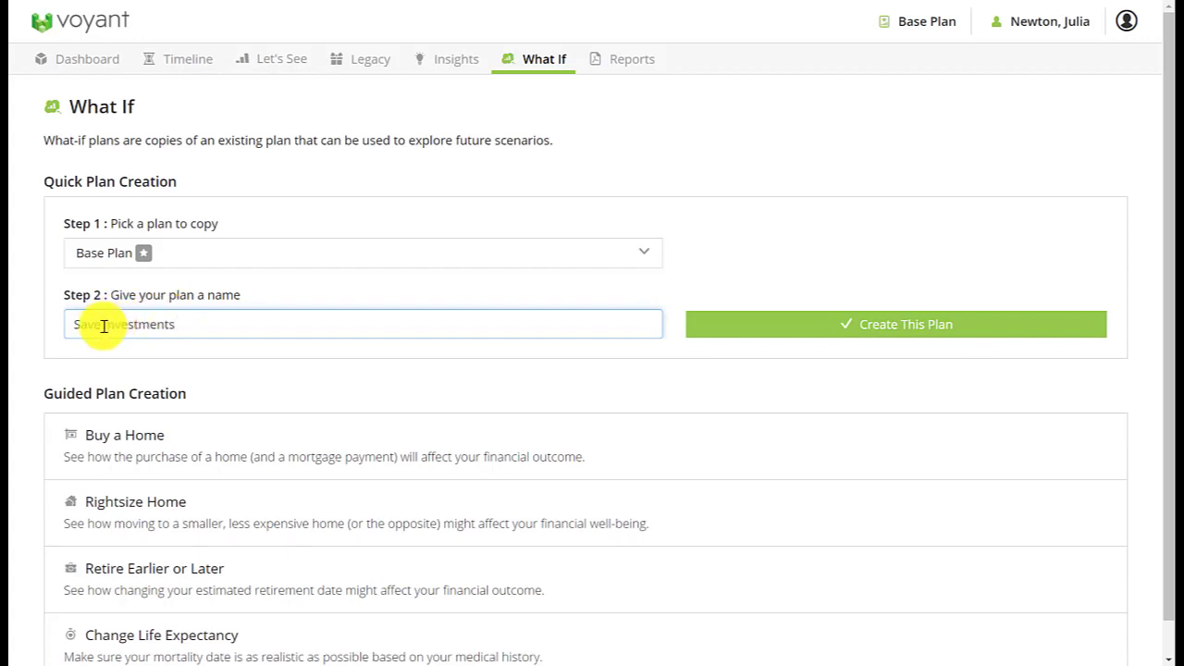
click(912, 331)
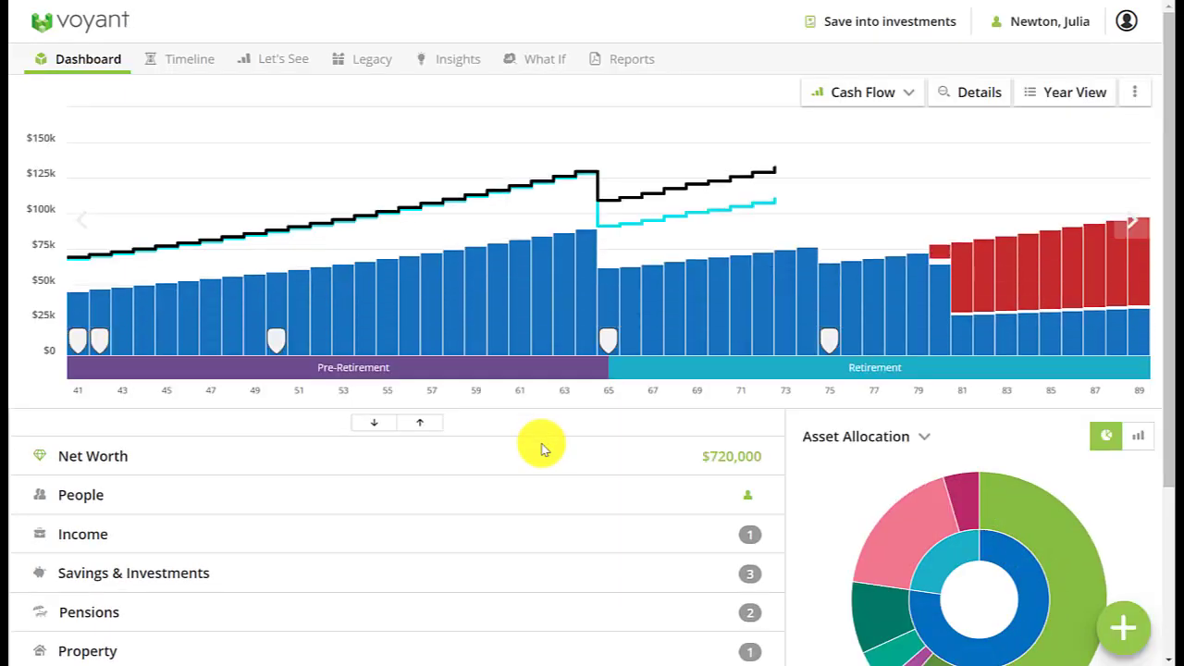
Give the Investments account a $10,000 contribution made annually instead of monthly.
click(366, 566)
scroll(384, 573, down, 1)
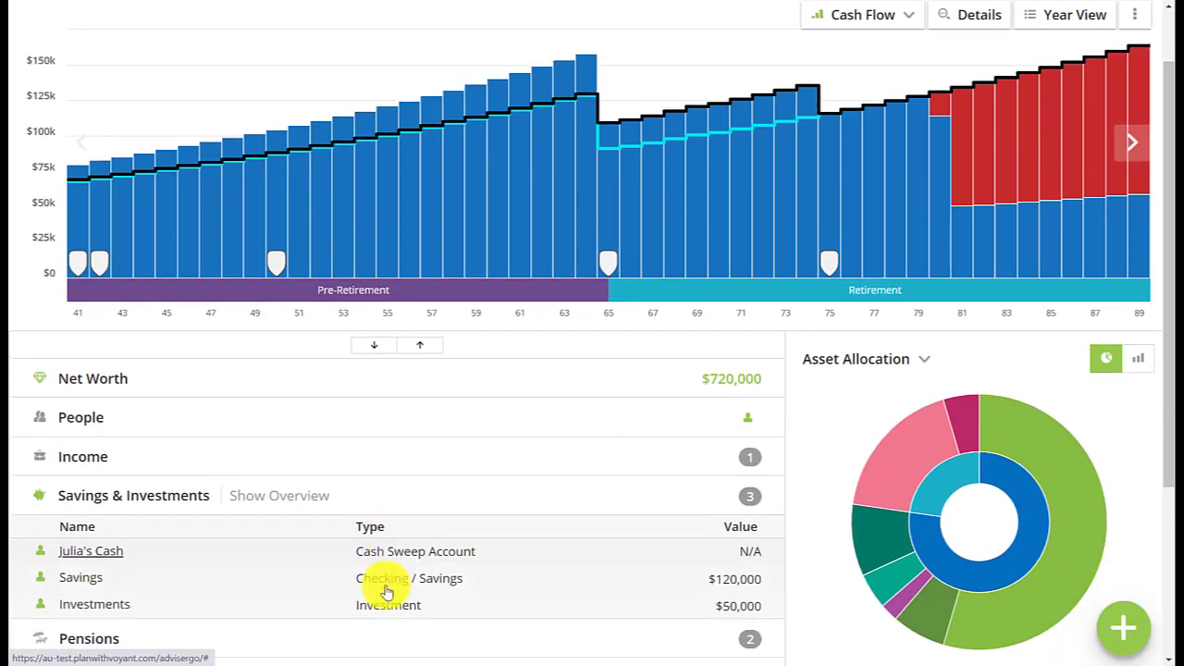
click(386, 608)
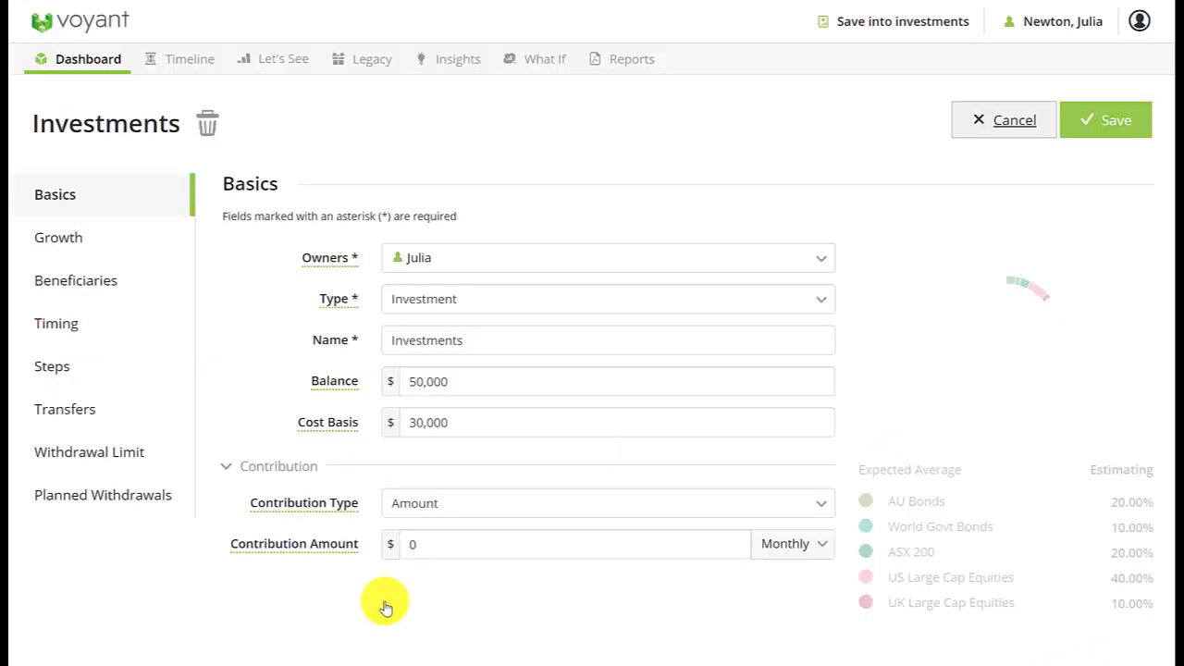
click(417, 549)
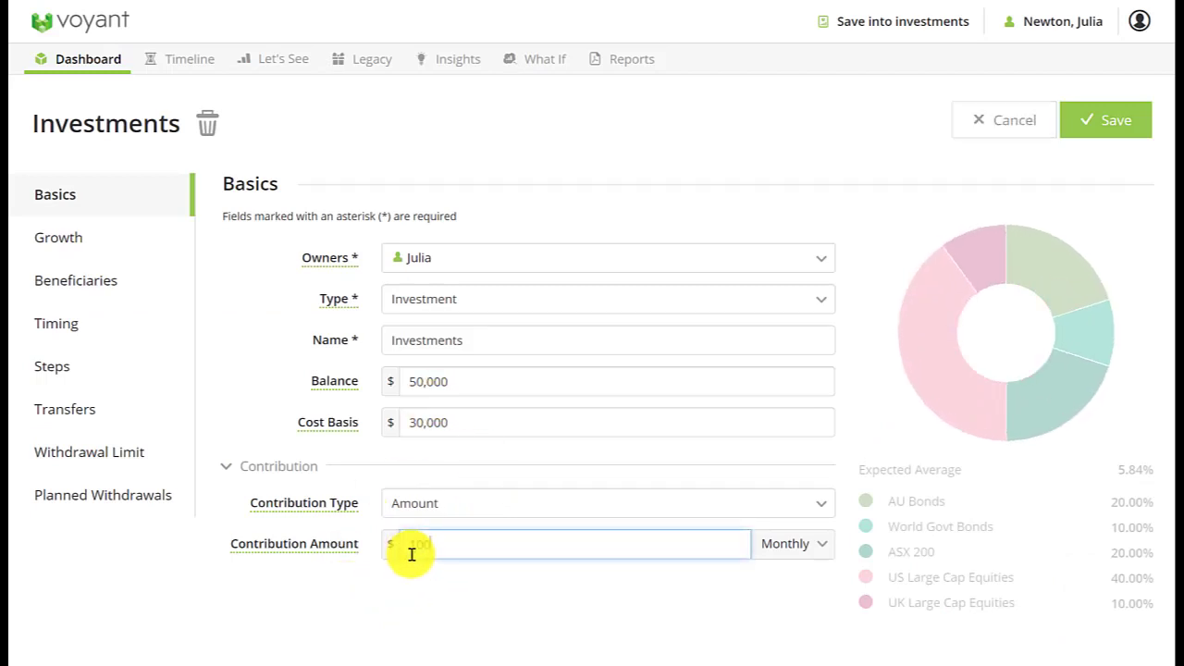
click(787, 545)
click(789, 406)
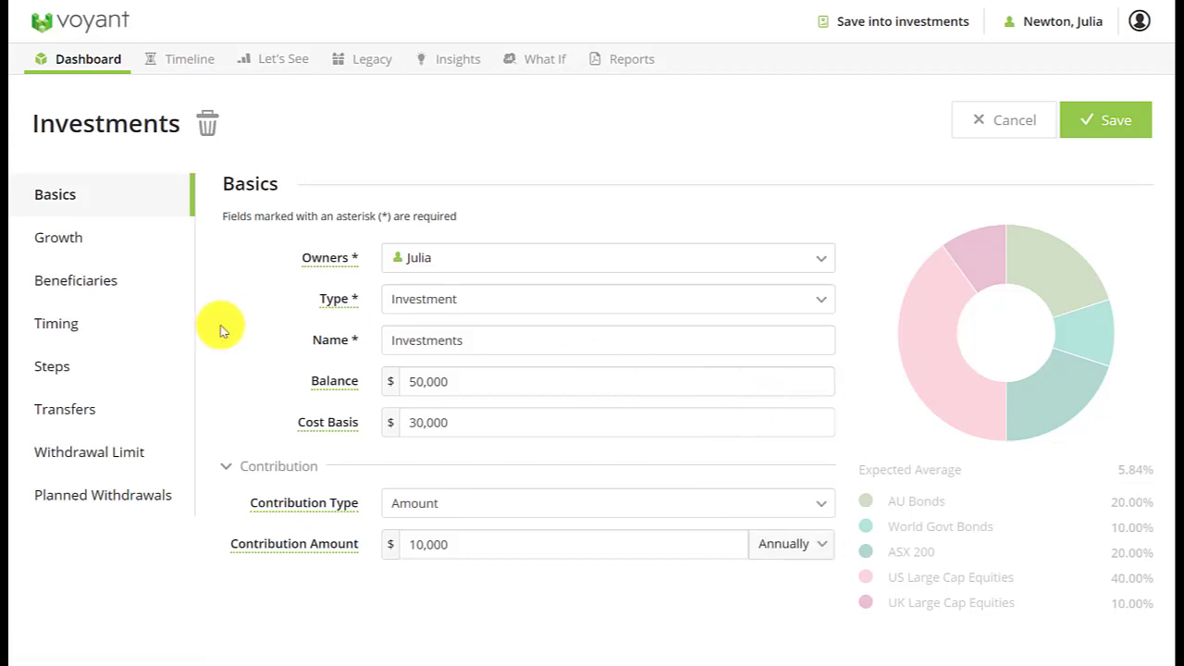
Review the contribution timing and 6% growth rate, then save the Investments account.
click(143, 344)
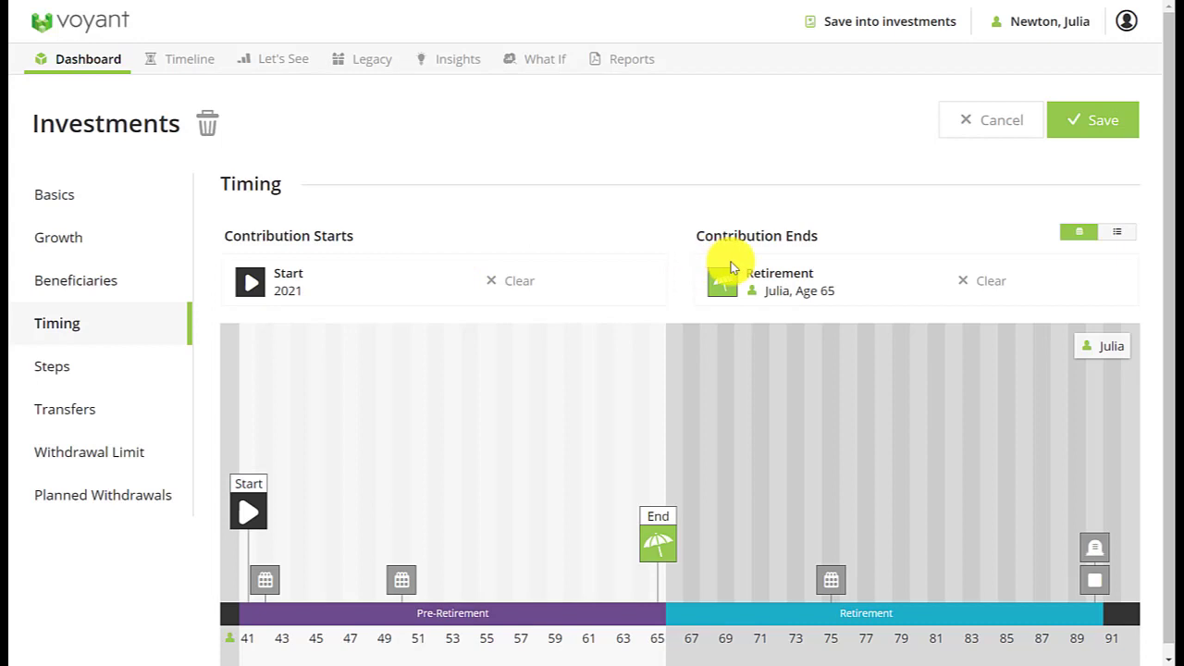
mouse_move(656, 557)
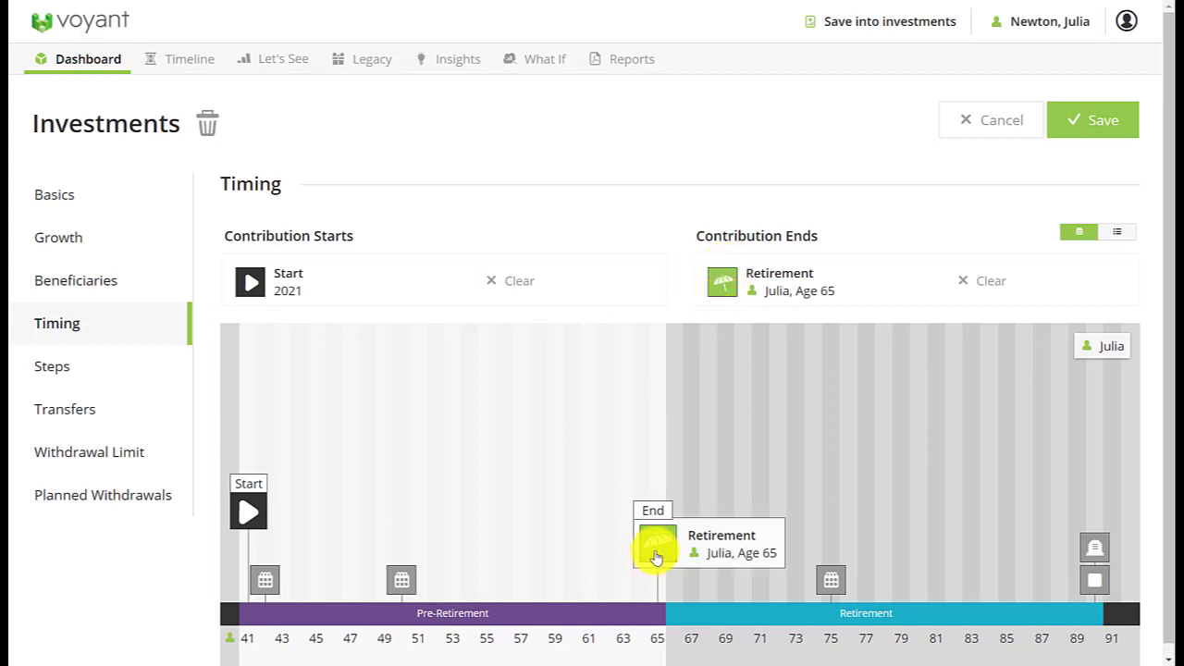
click(120, 245)
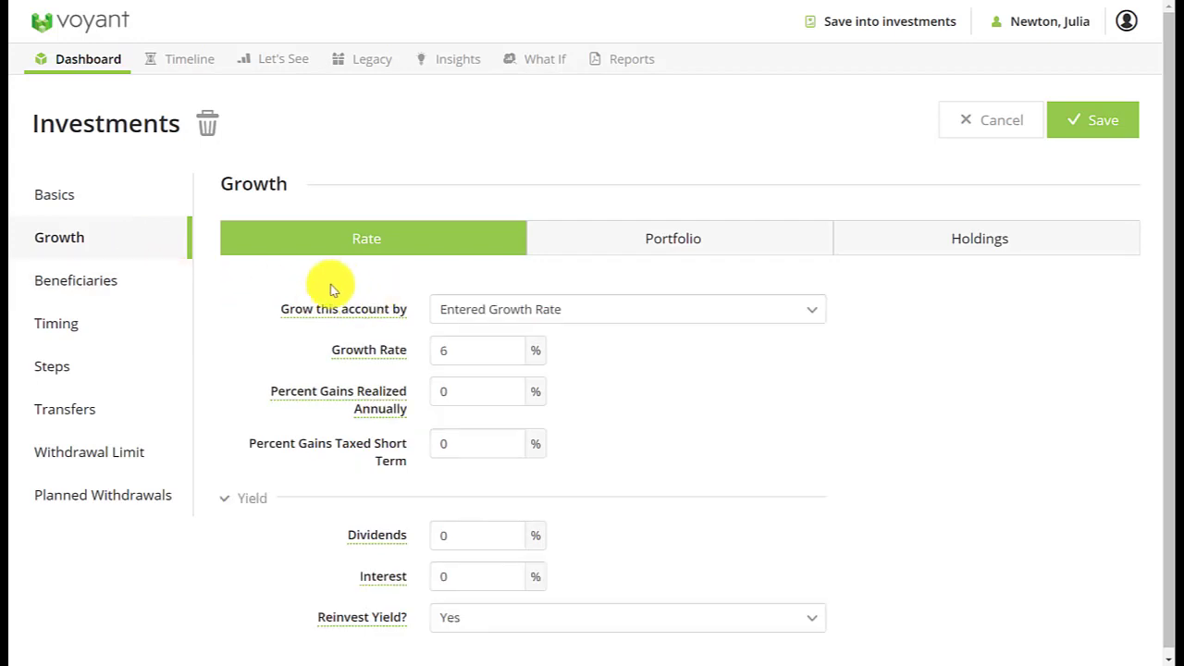
double_click(445, 351)
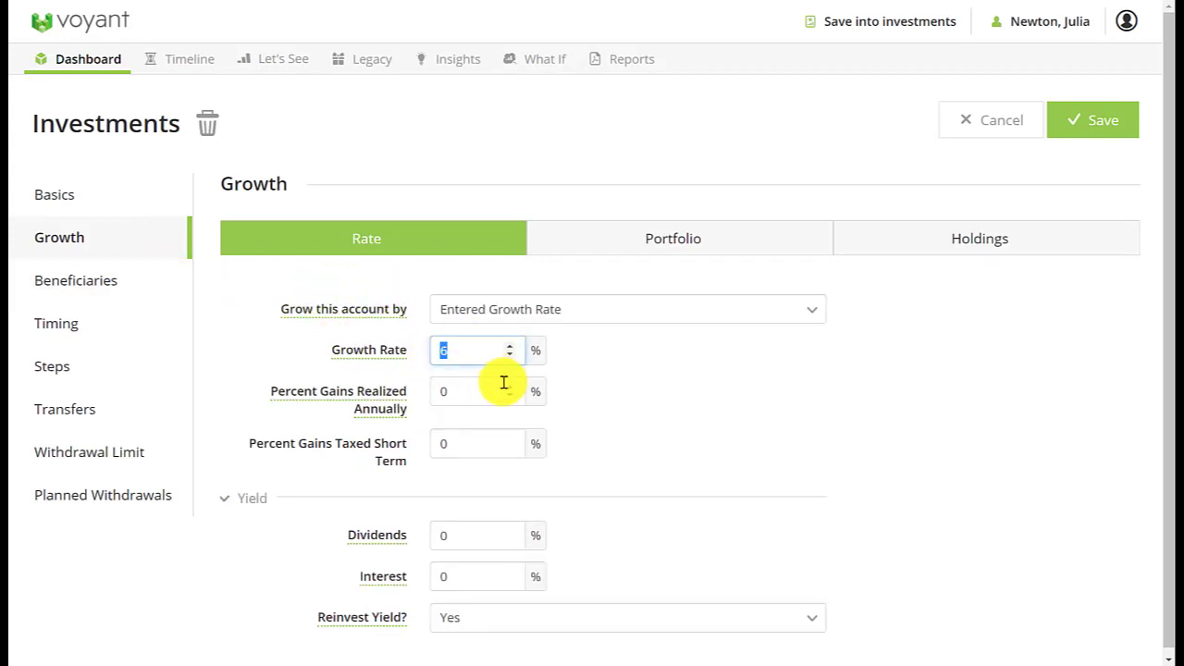
click(1108, 121)
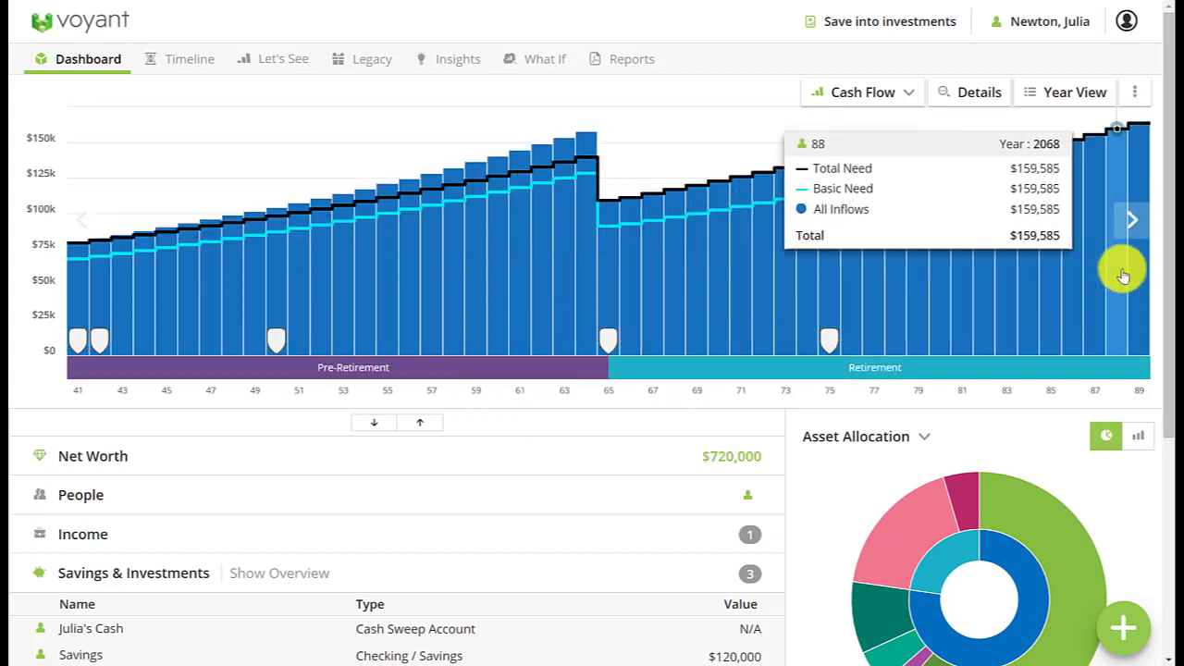
Chart Assets and confirm Investments in 2041 shows $10,000 contributions and a $531,772 balance.
click(901, 96)
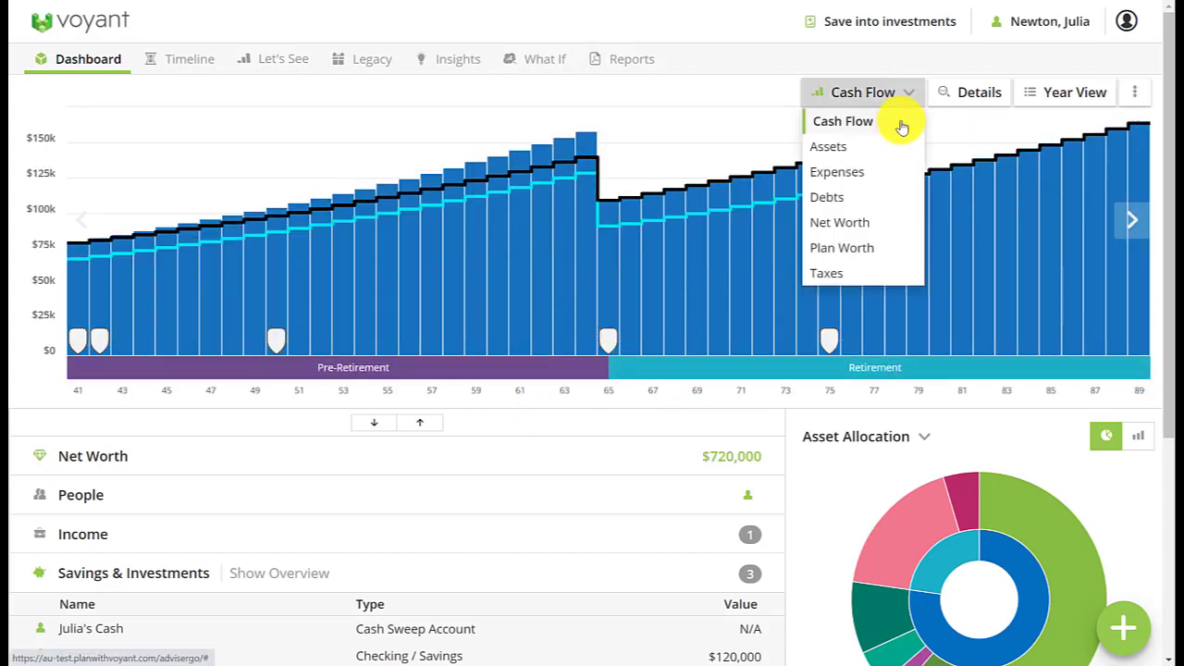
click(878, 152)
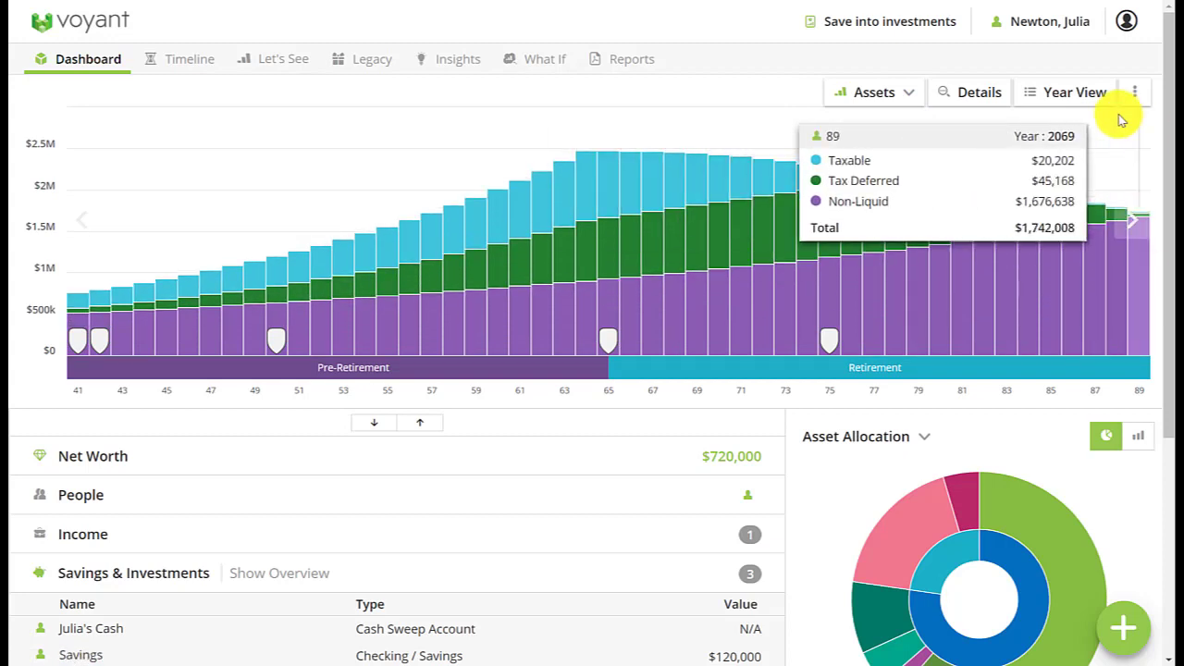
click(1076, 92)
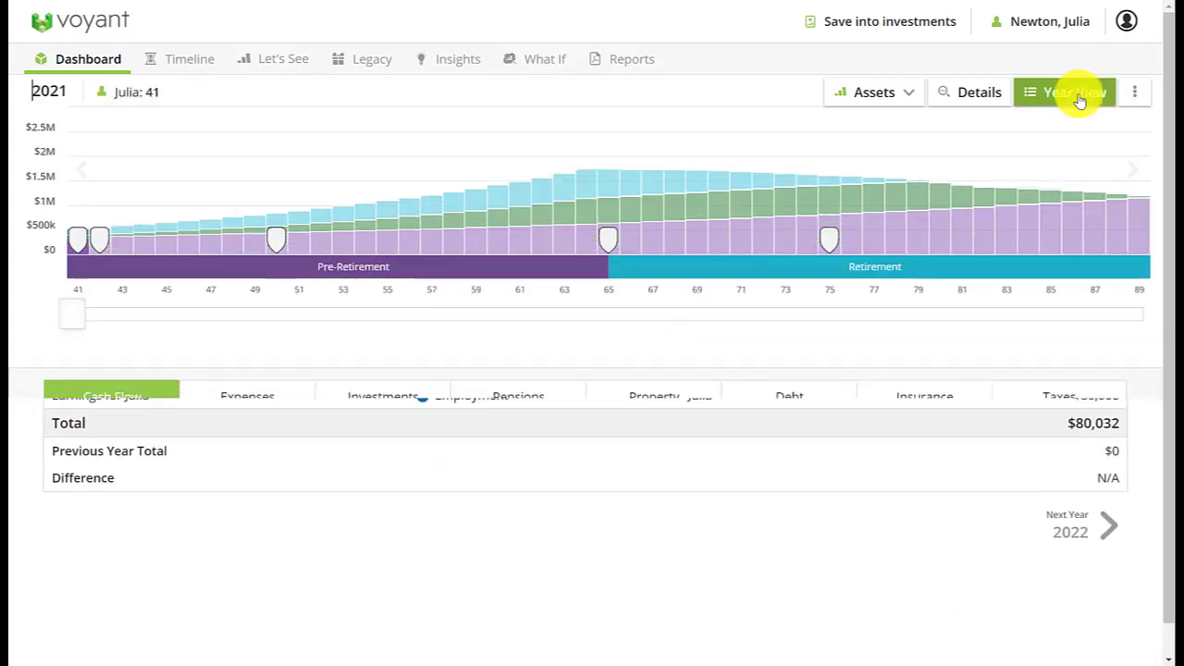
click(378, 369)
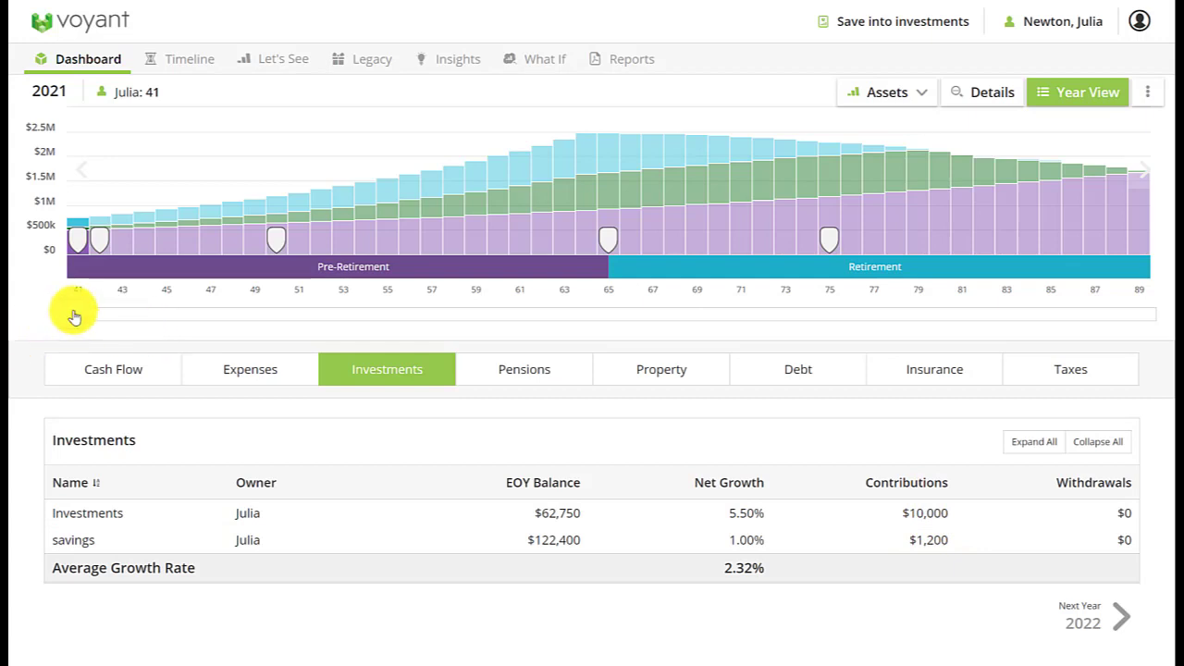
drag(103, 317, 521, 341)
click(104, 517)
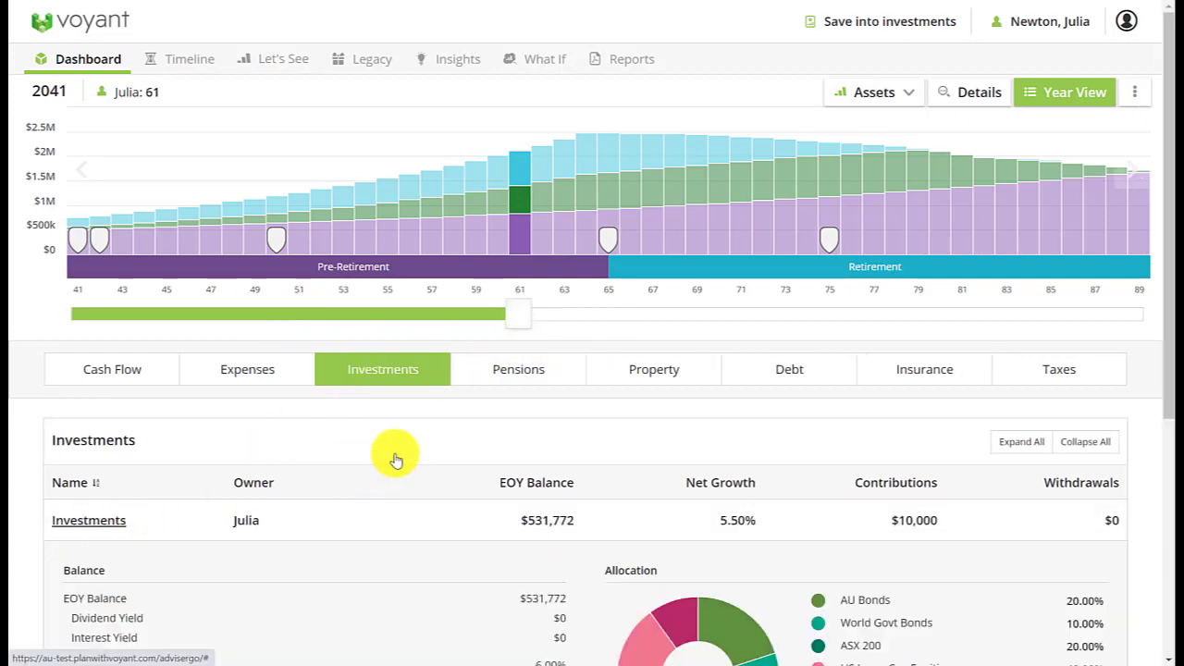
scroll(394, 458, down, 3)
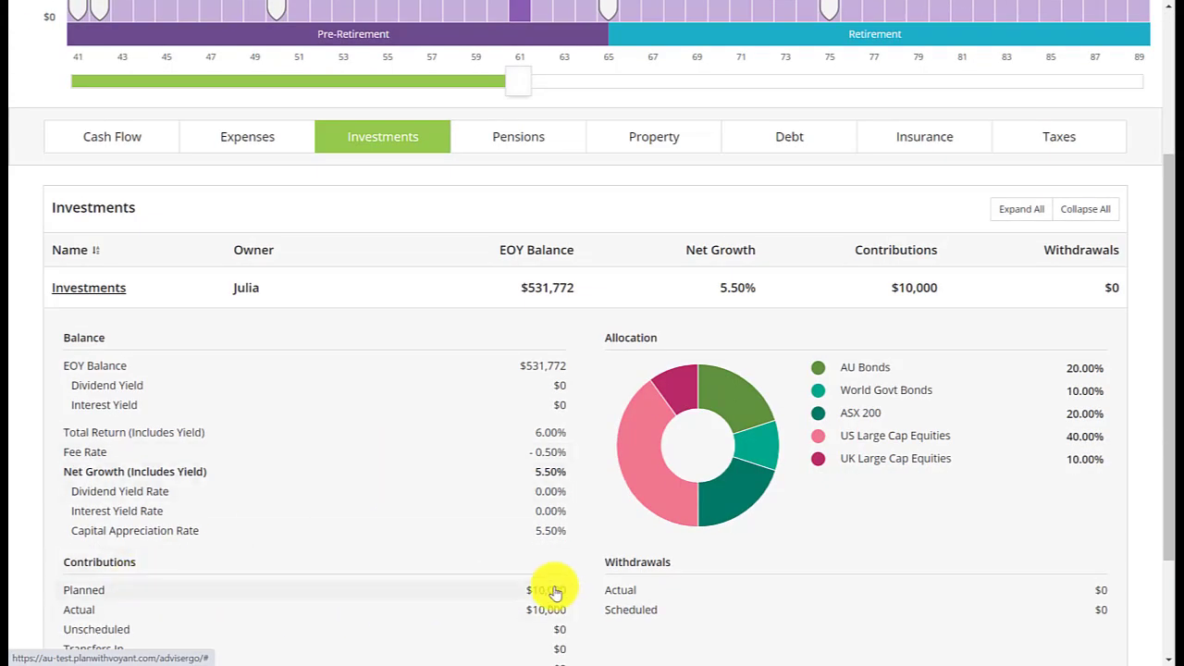